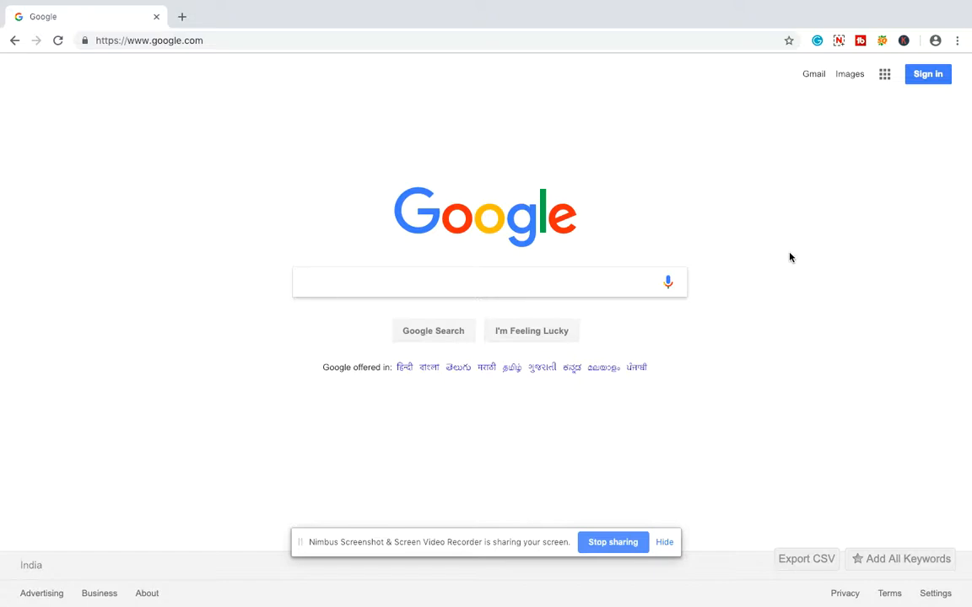
Search Google for "download xampp for mac"
text(do)
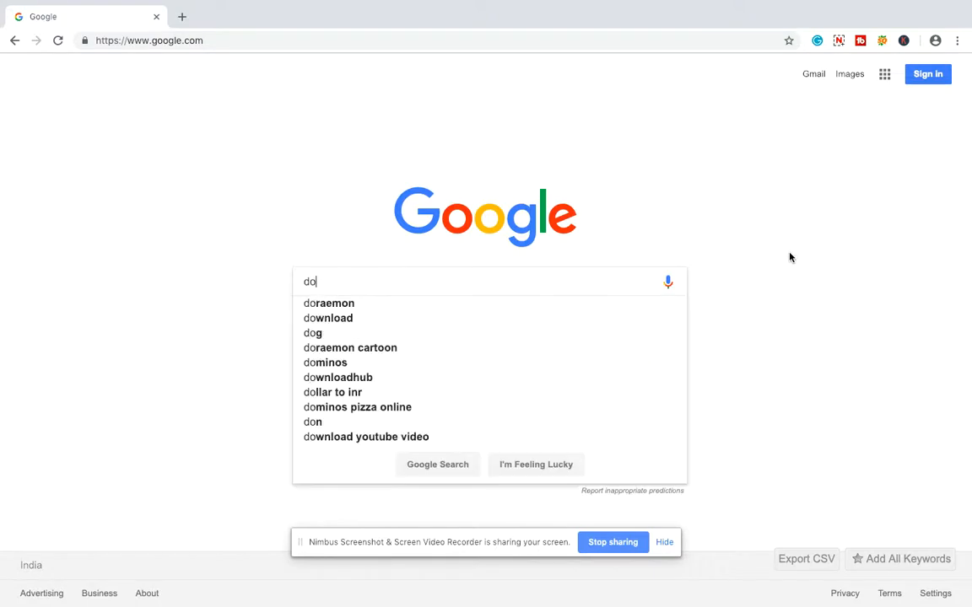
text(wnload)
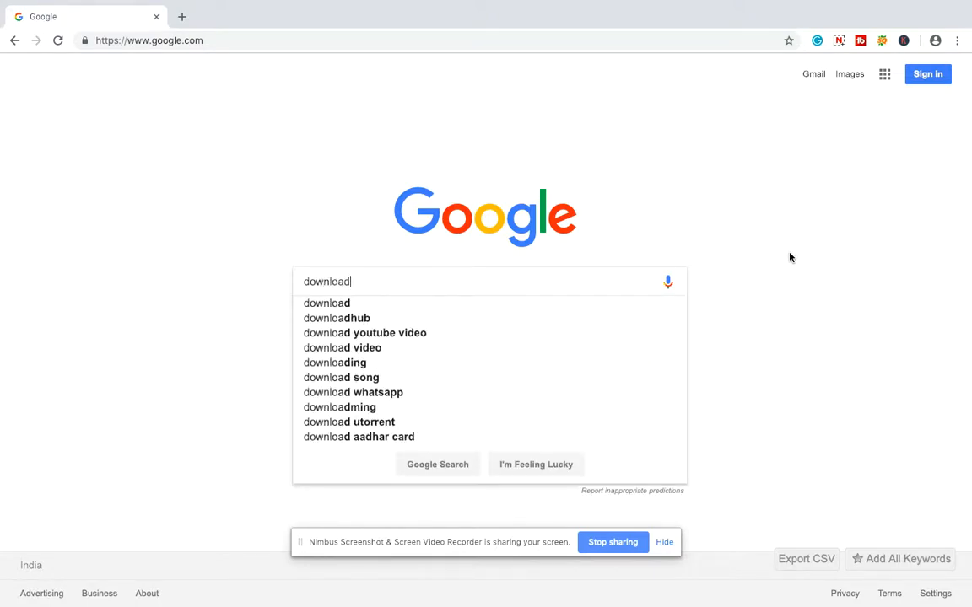
text( xampp)
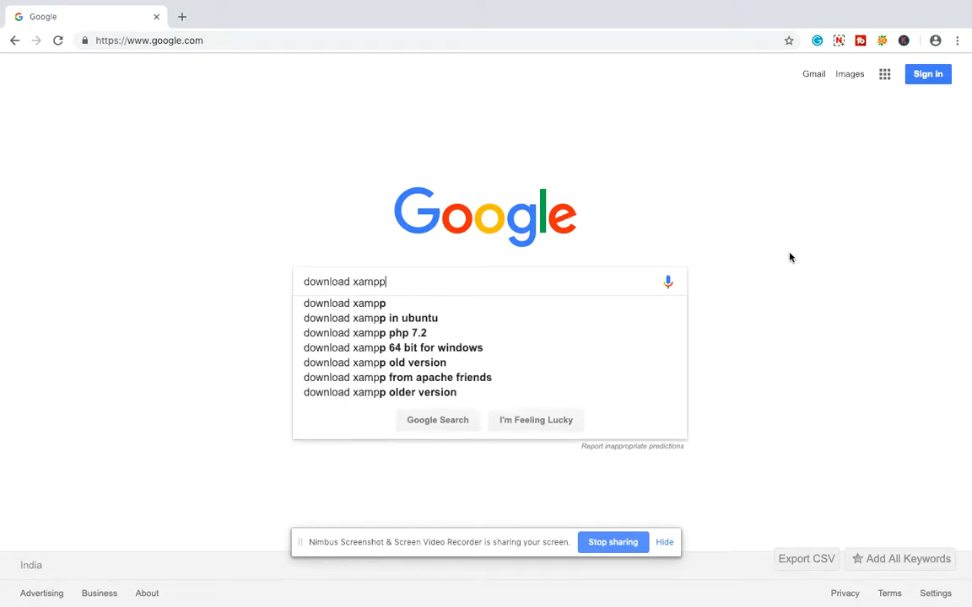
text( for mac)
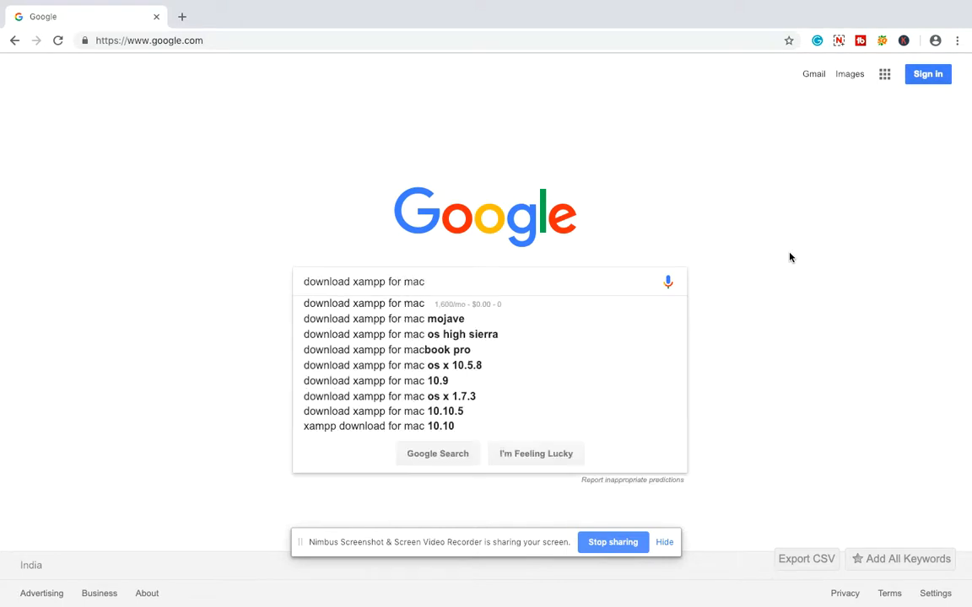
key(Return)
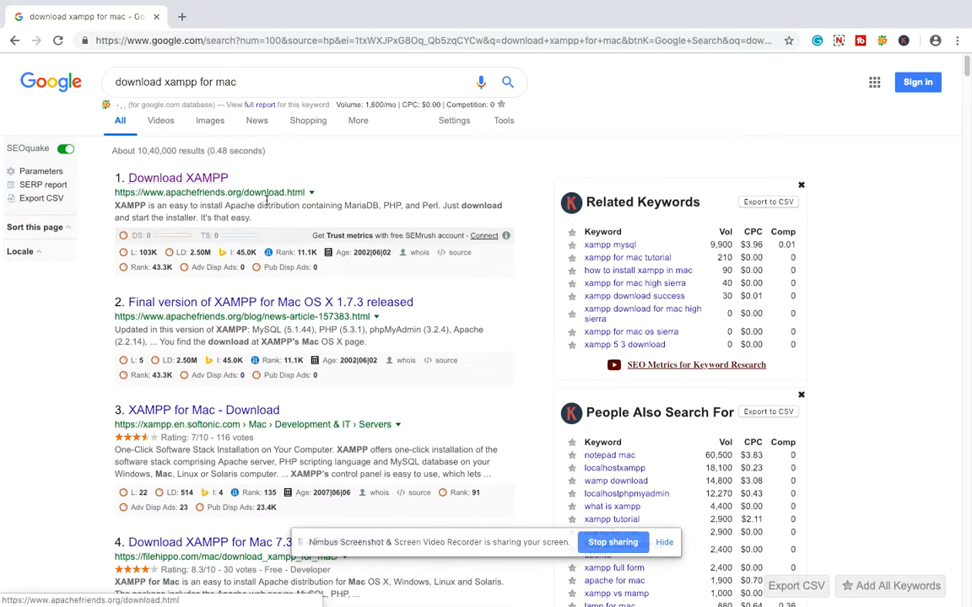
Open the apachefriends.org "Download XAMPP" search result in a new browser tab and switch to it
right_click(191, 179)
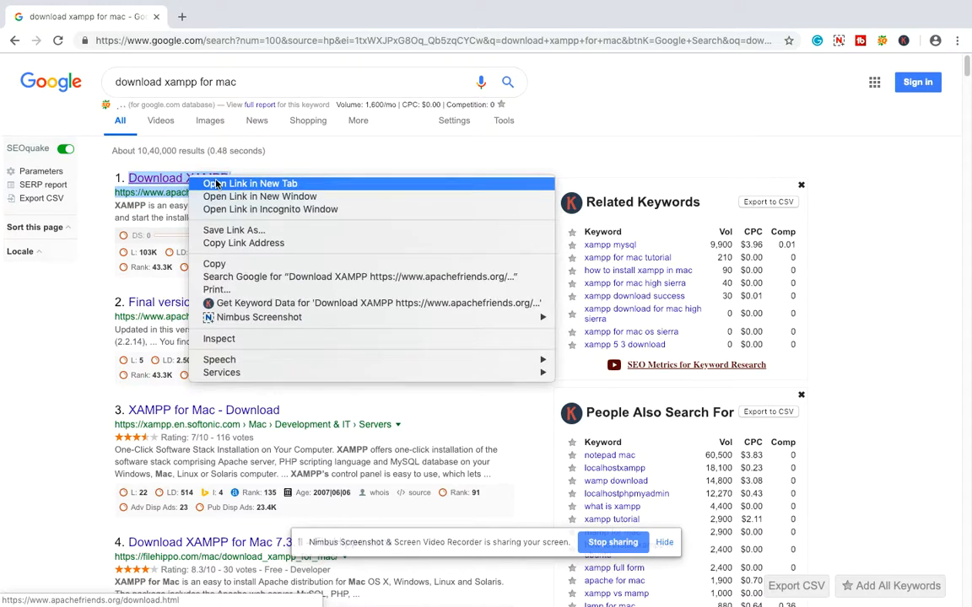
click(211, 183)
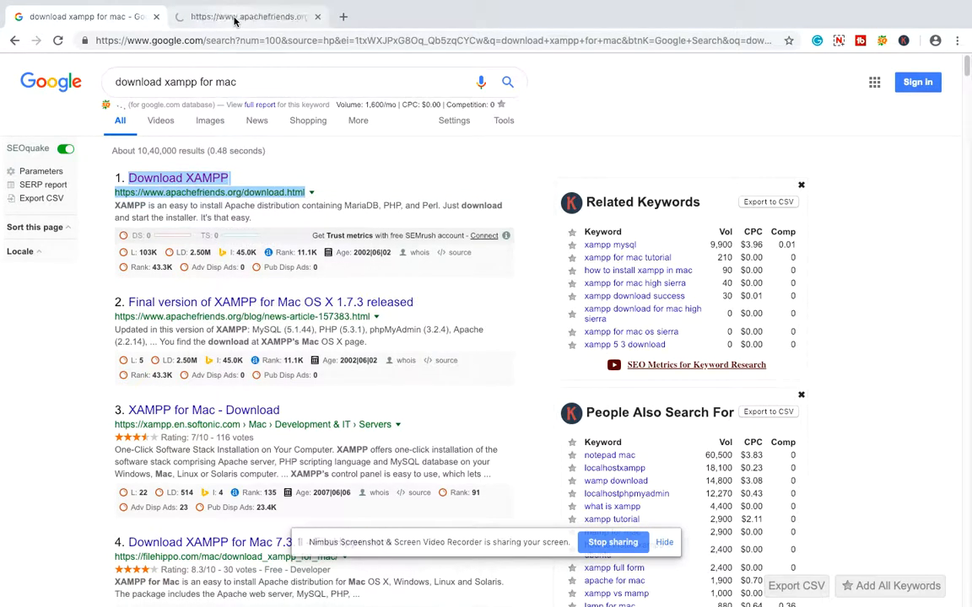
click(235, 19)
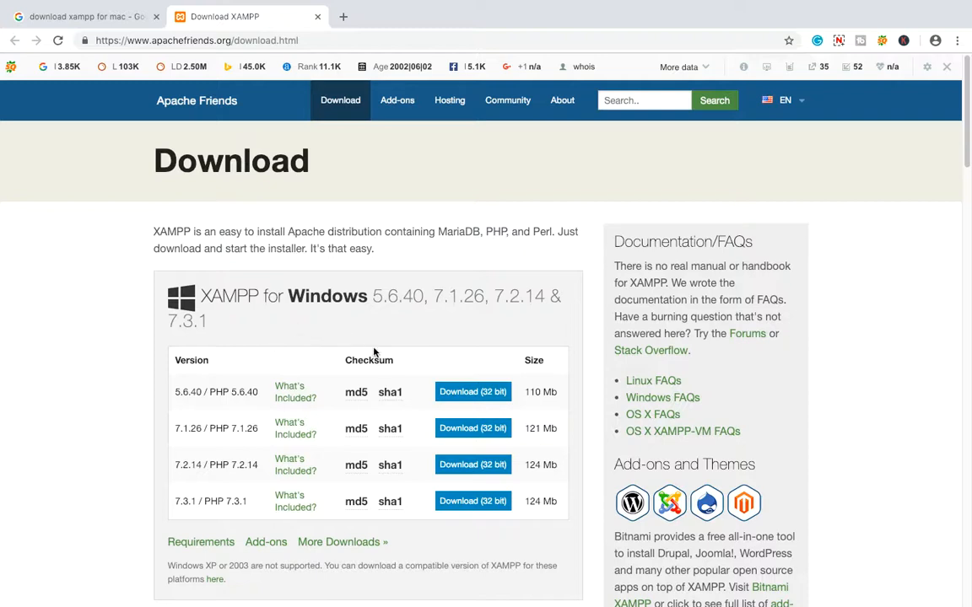
Download the 64-bit XAMPP for OS X installer, version 7.2.14 / PHP 7.2.14, and set it to open when finished
scroll(373, 353, down, 1)
scroll(374, 353, down, 2)
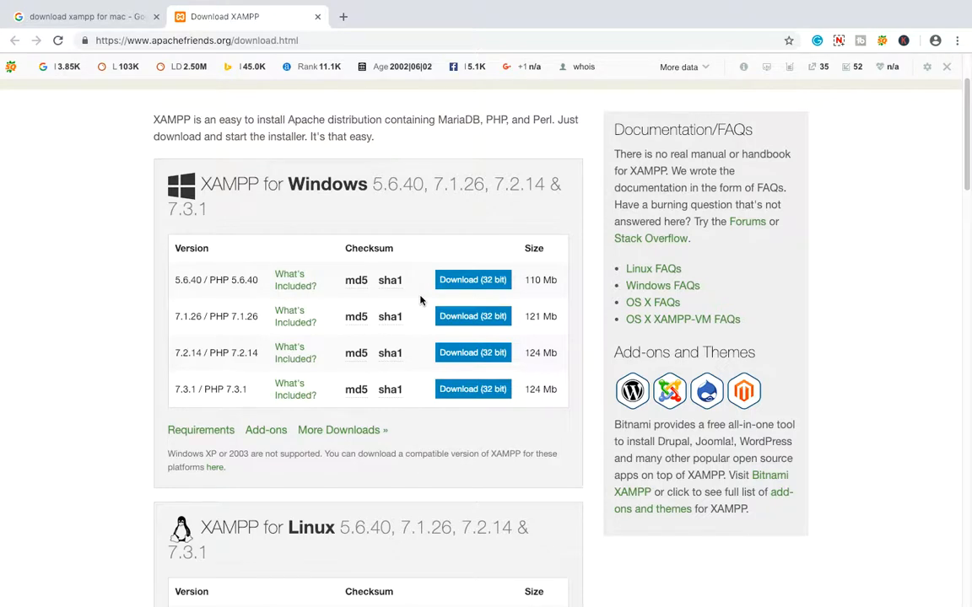
scroll(420, 300, down, 4)
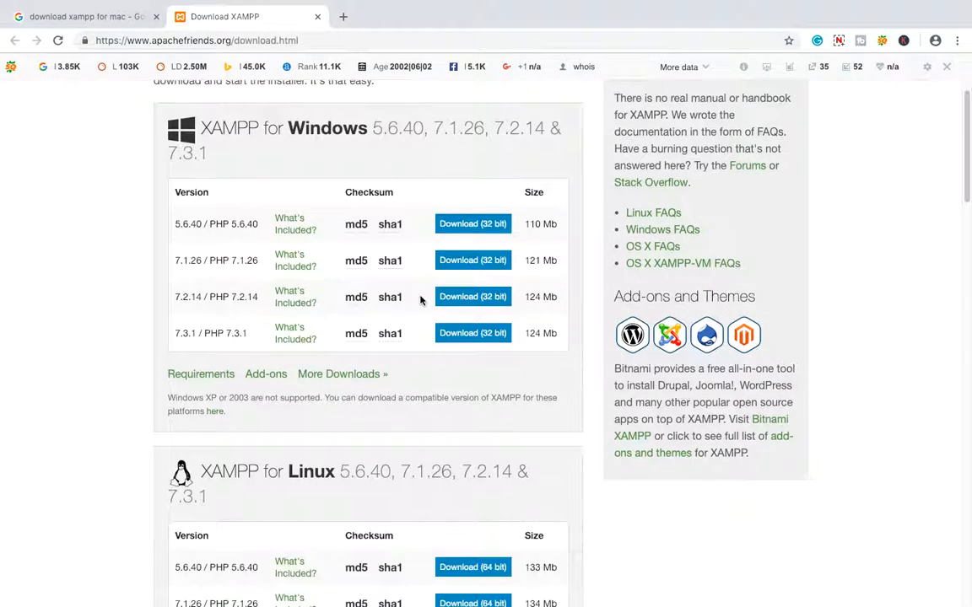
scroll(420, 300, down, 1)
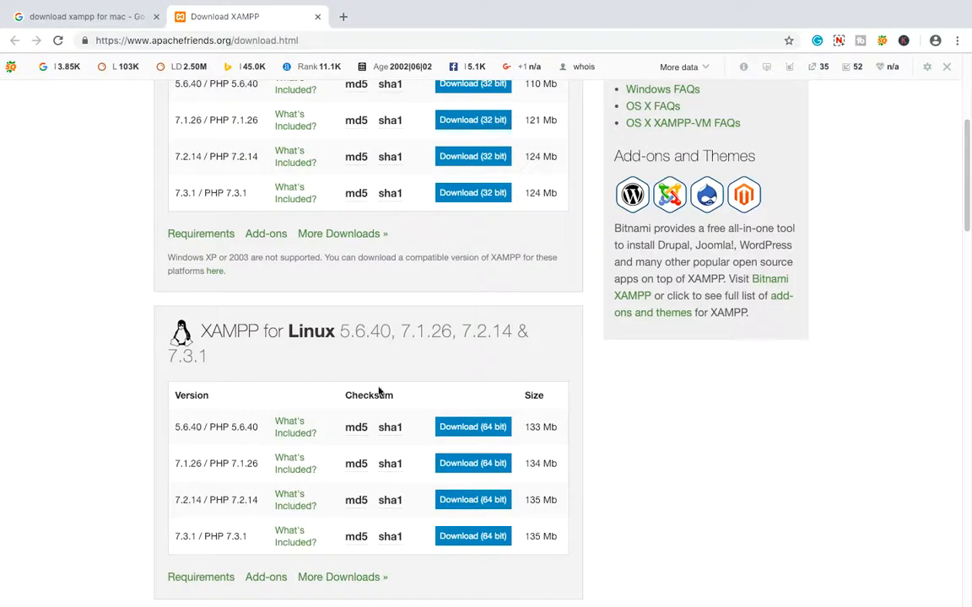
scroll(307, 346, down, 1)
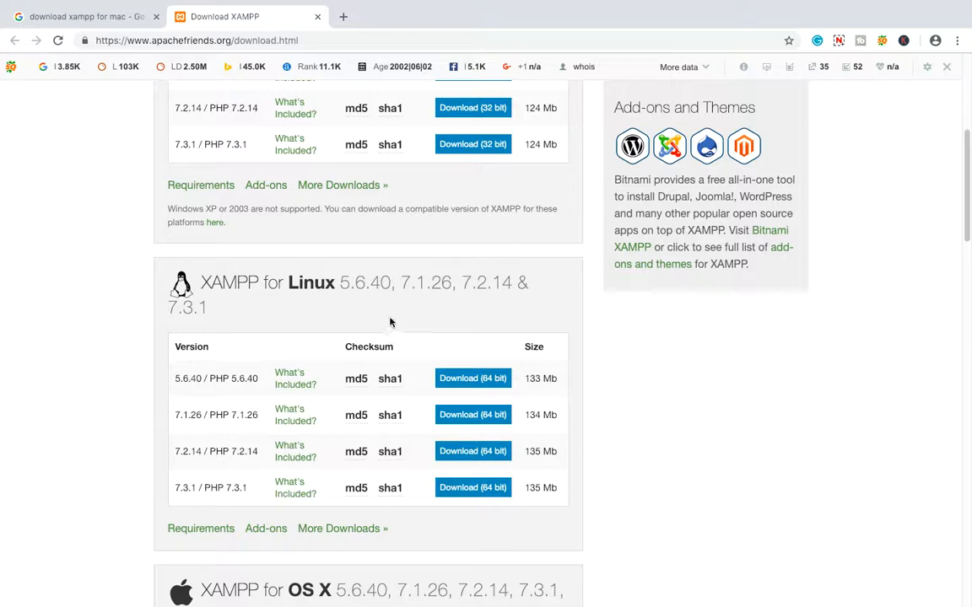
scroll(388, 324, down, 5)
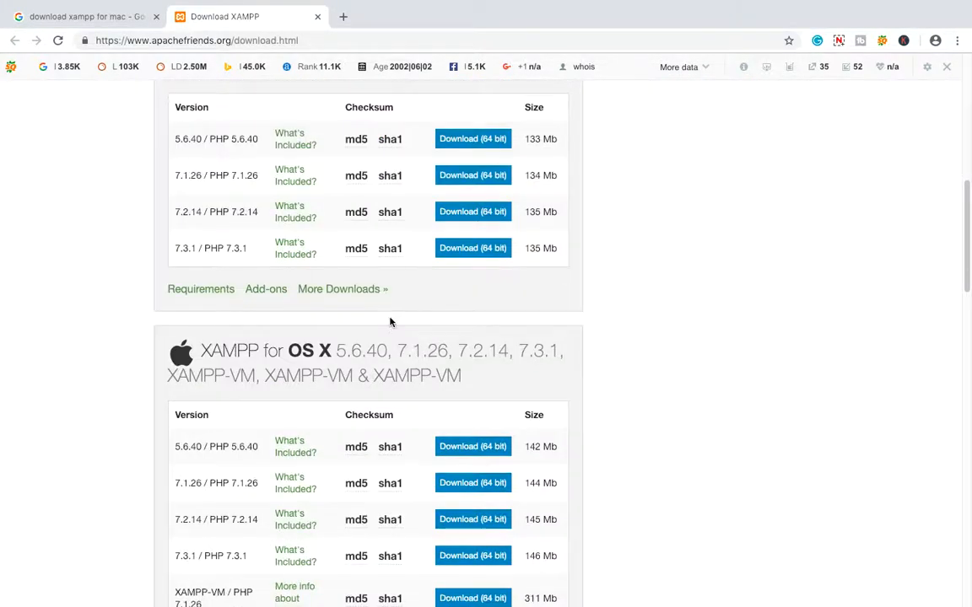
scroll(390, 321, down, 3)
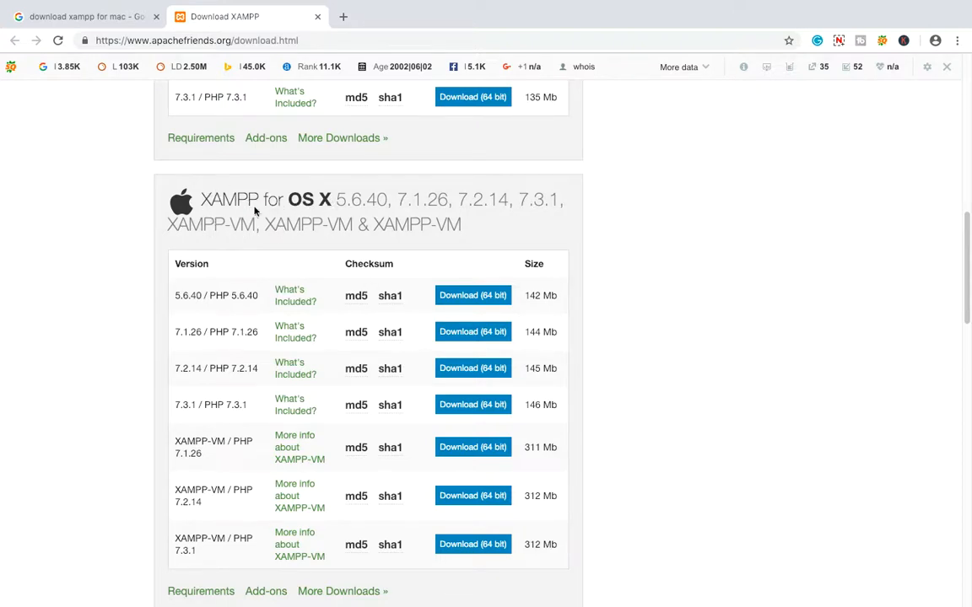
scroll(297, 245, down, 3)
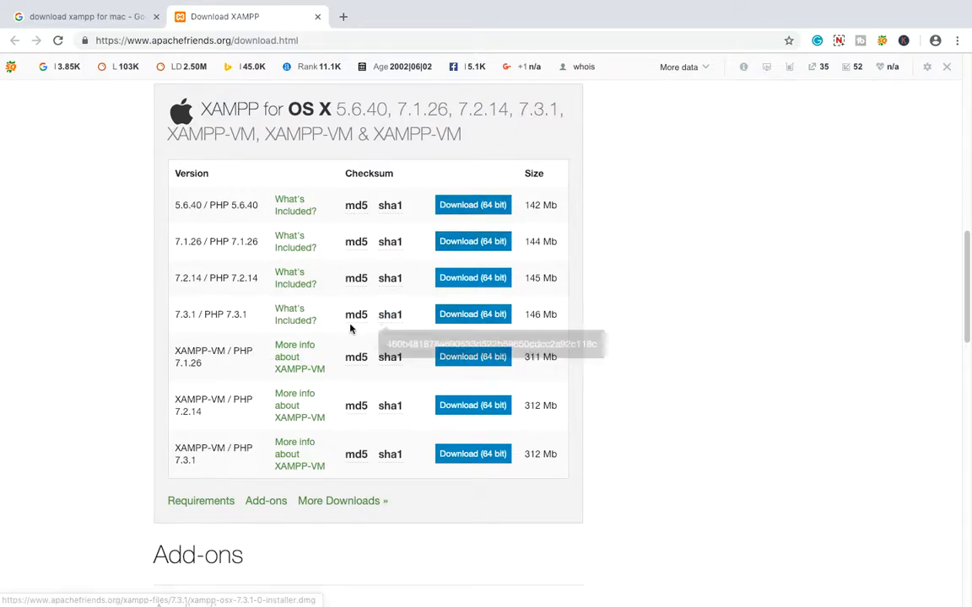
click(472, 282)
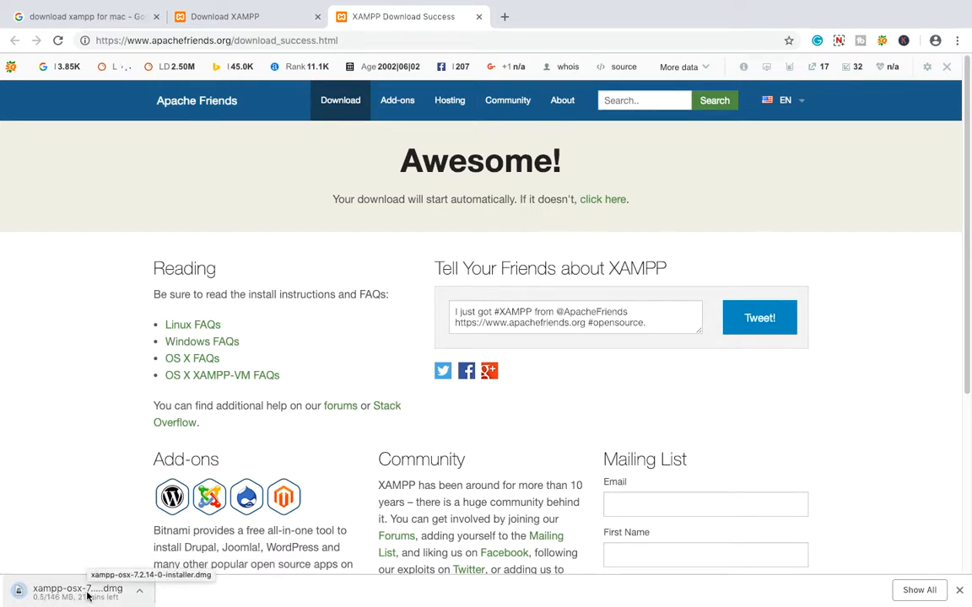
click(139, 593)
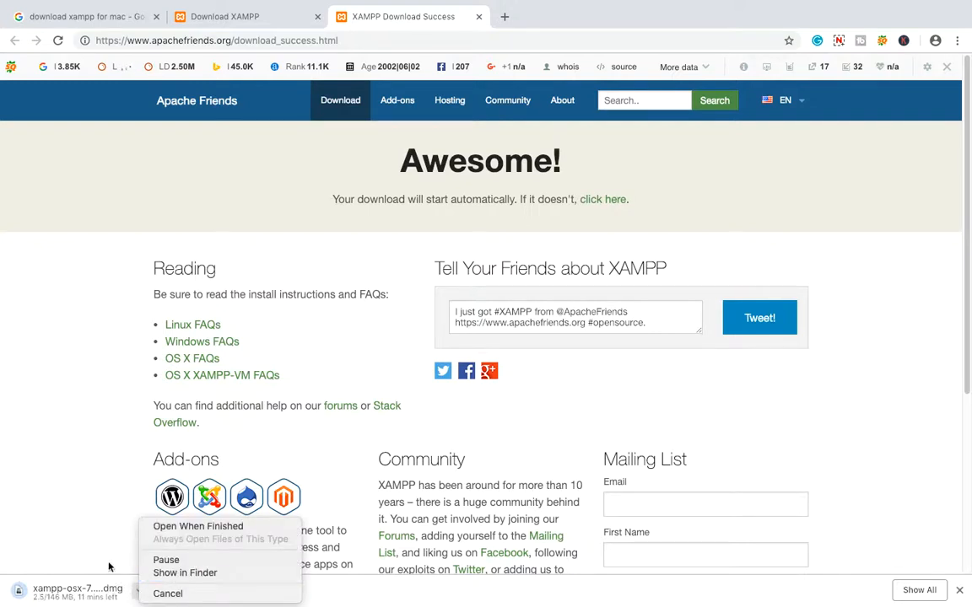
click(192, 529)
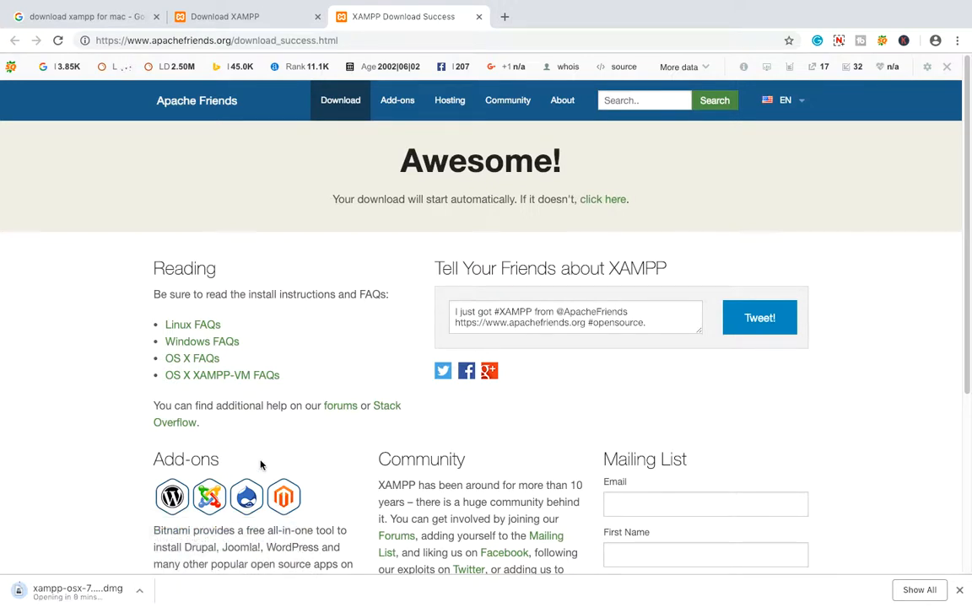
scroll(95, 490, down, 2)
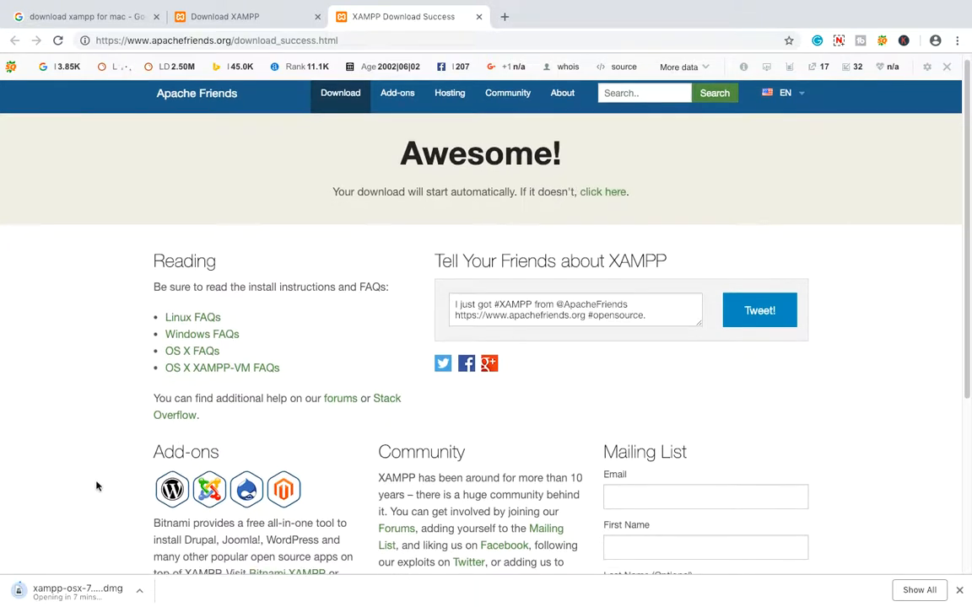
scroll(96, 485, up, 2)
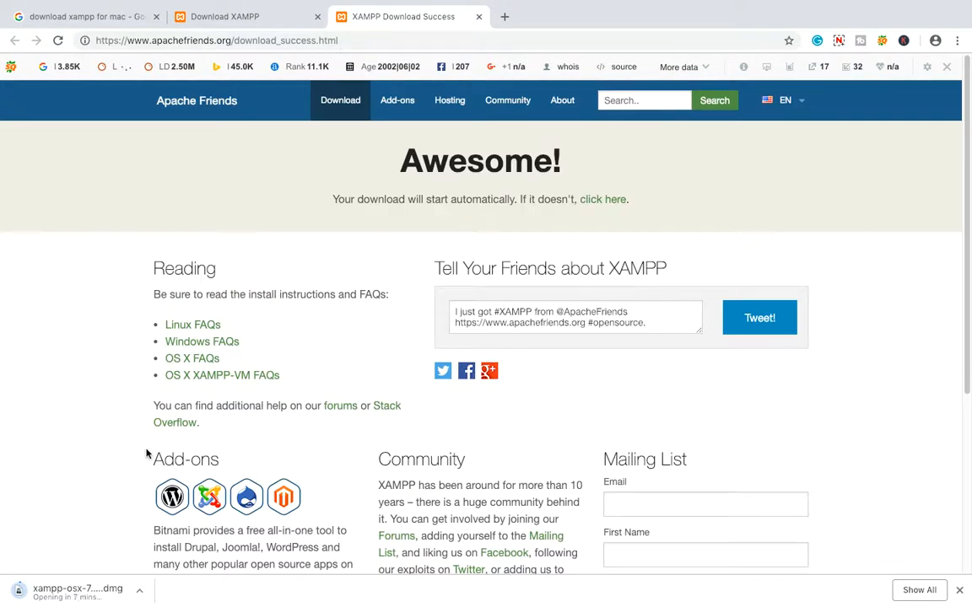
scroll(176, 408, down, 3)
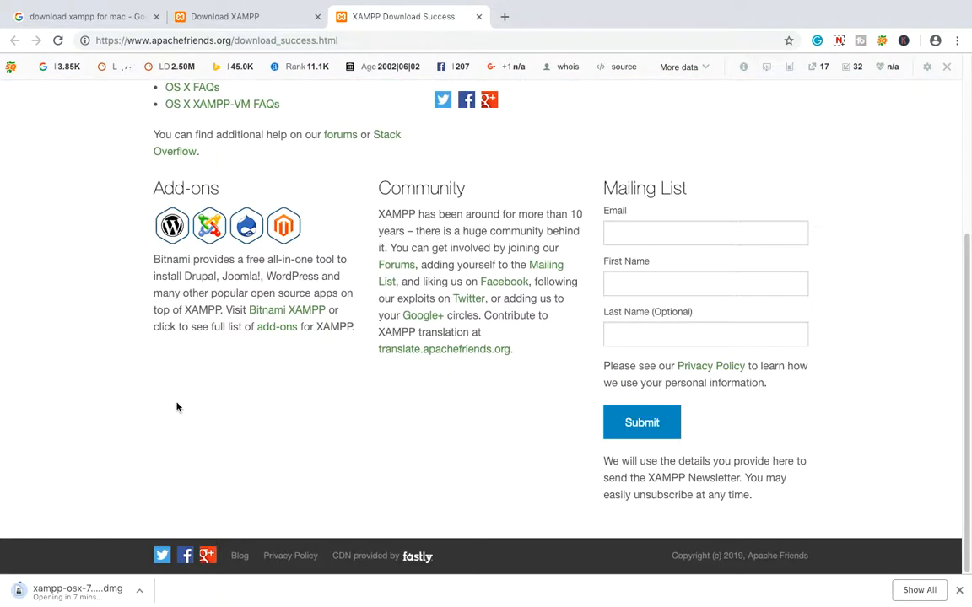
scroll(176, 407, up, 5)
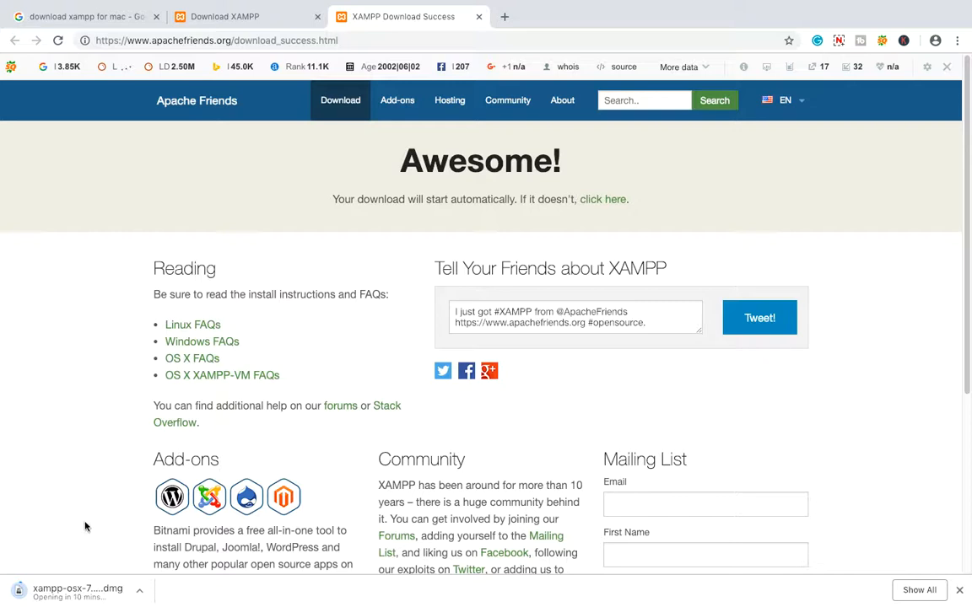
Switch to Finder and open the XAMPP folder inside Applications
mouse_move(63, 601)
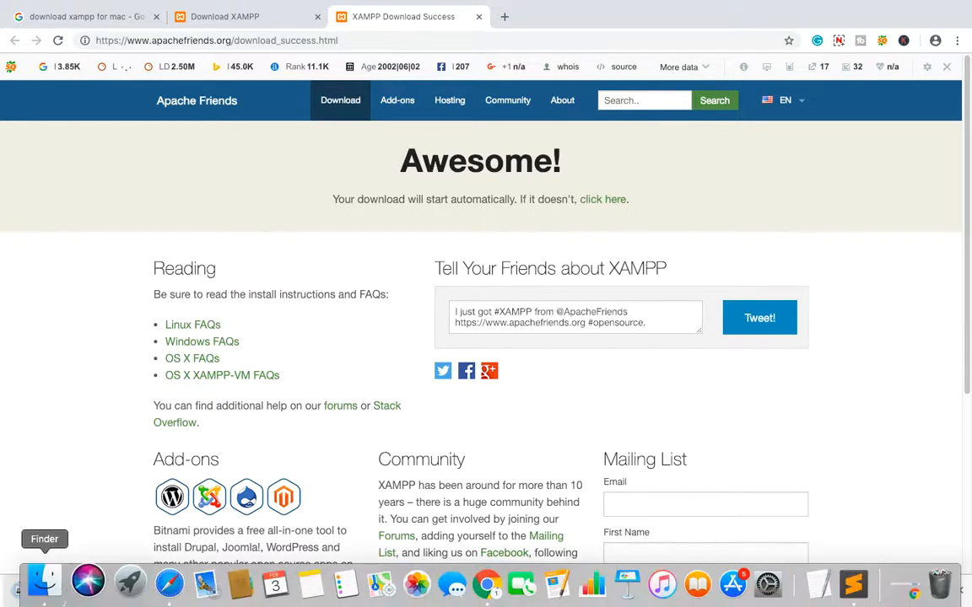
click(53, 582)
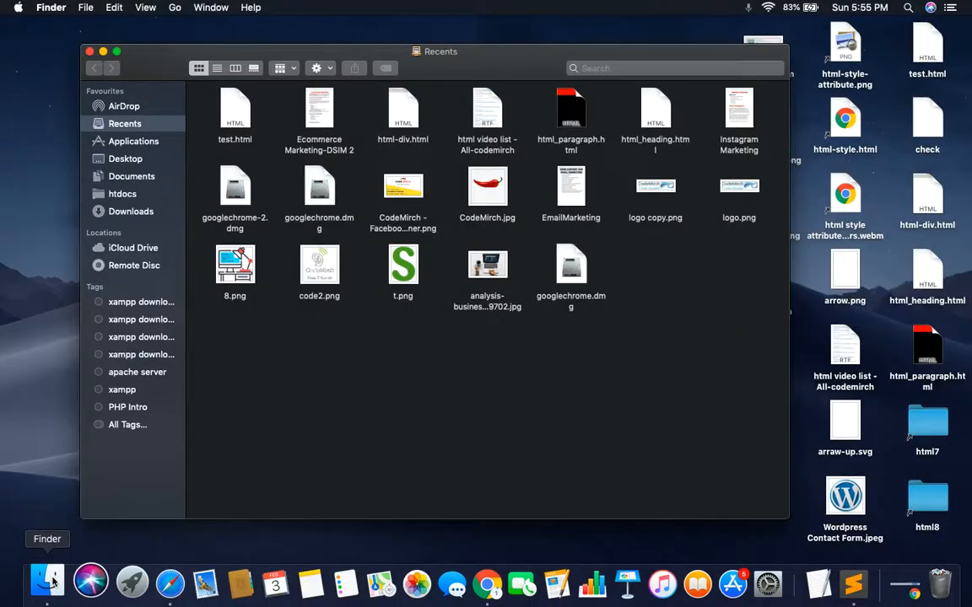
click(137, 144)
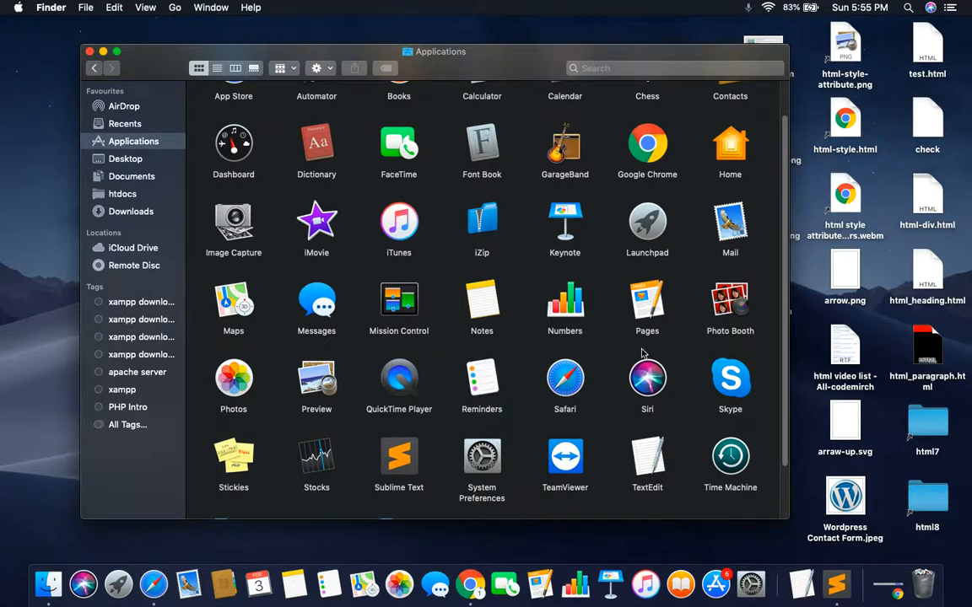
scroll(446, 330, down, 3)
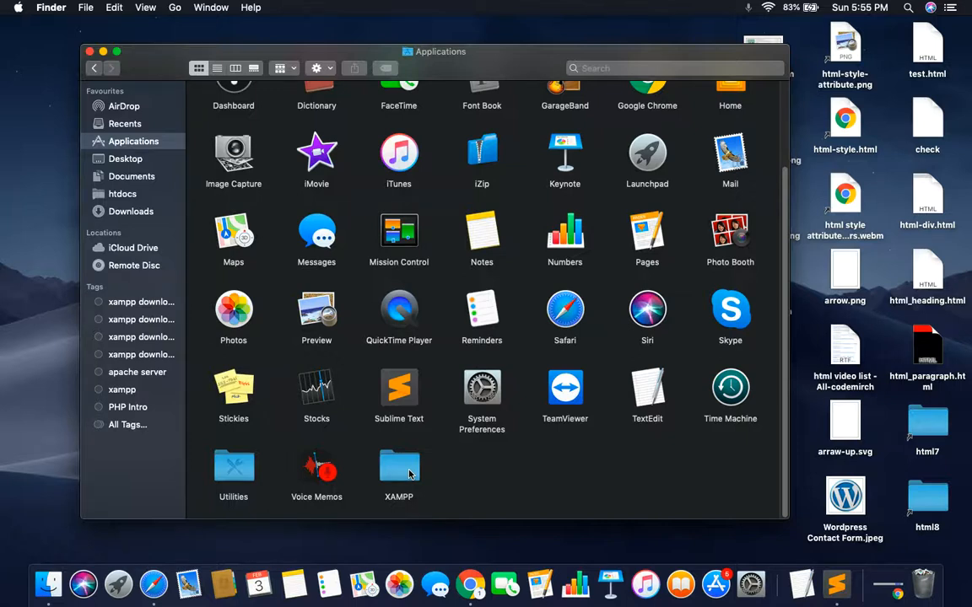
click(410, 475)
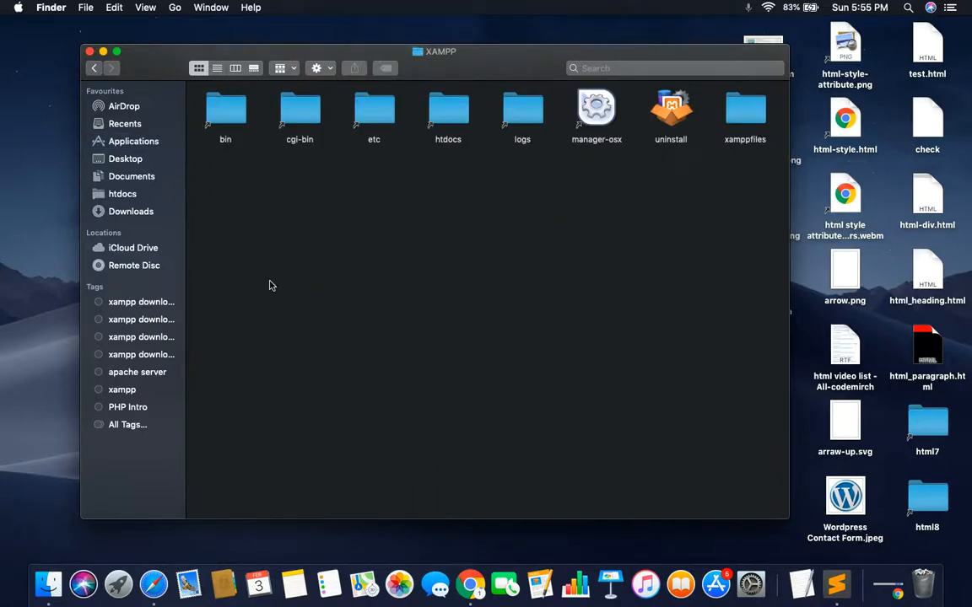
Launch manager-osx from the XAMPP folder, authorize it with the account password, and bring its window forward
double_click(595, 112)
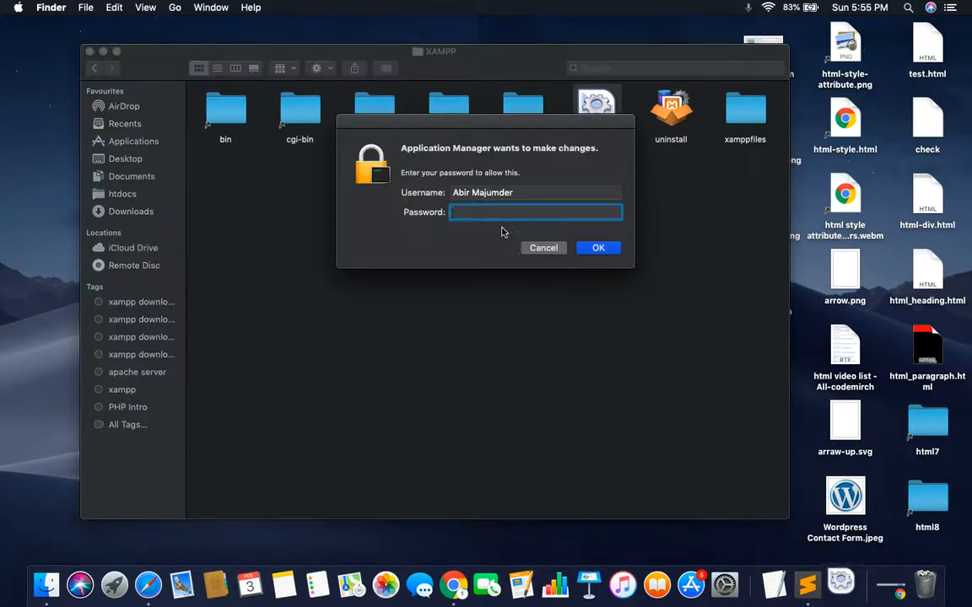
text(•••••••)
key(Return)
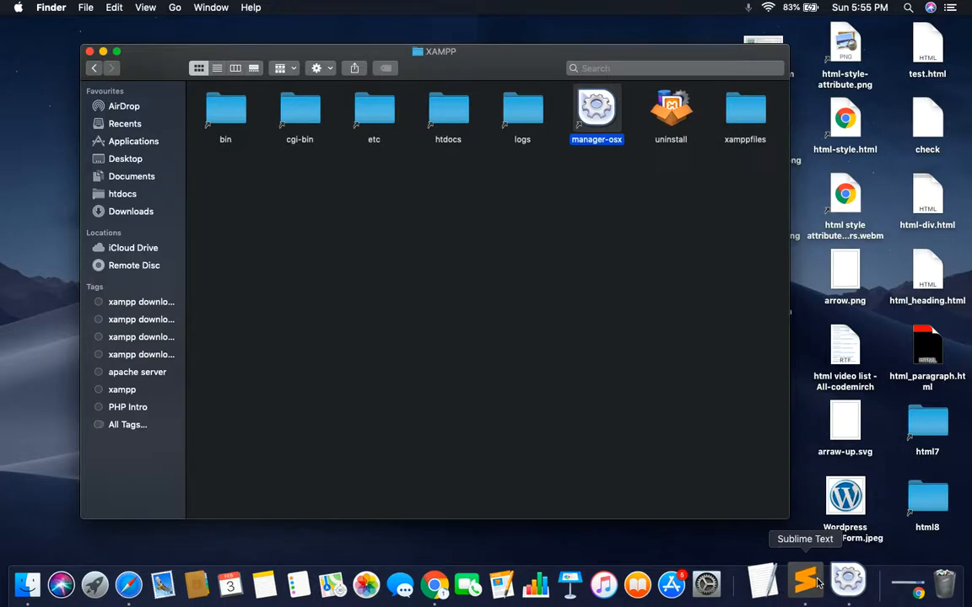
click(841, 584)
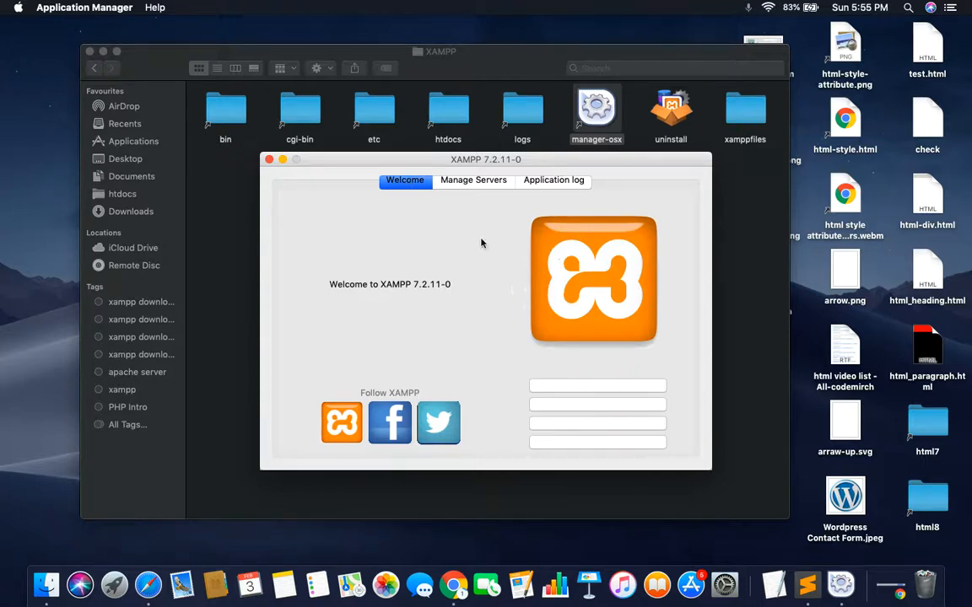
Start the MySQL Database, ProFTPD and Apache Web Server together, and minimize the XAMPP manager while keeping it running
click(469, 182)
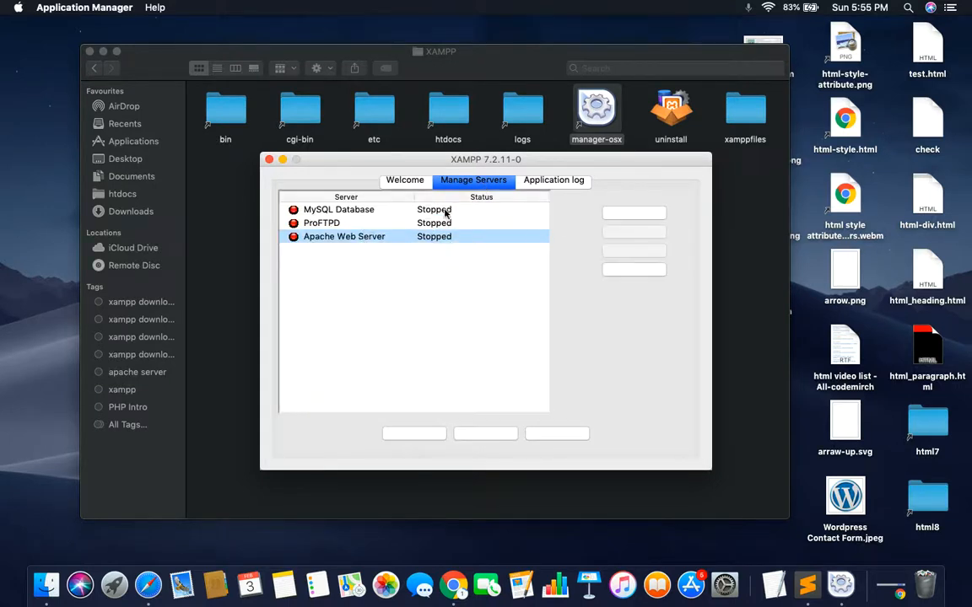
click(416, 437)
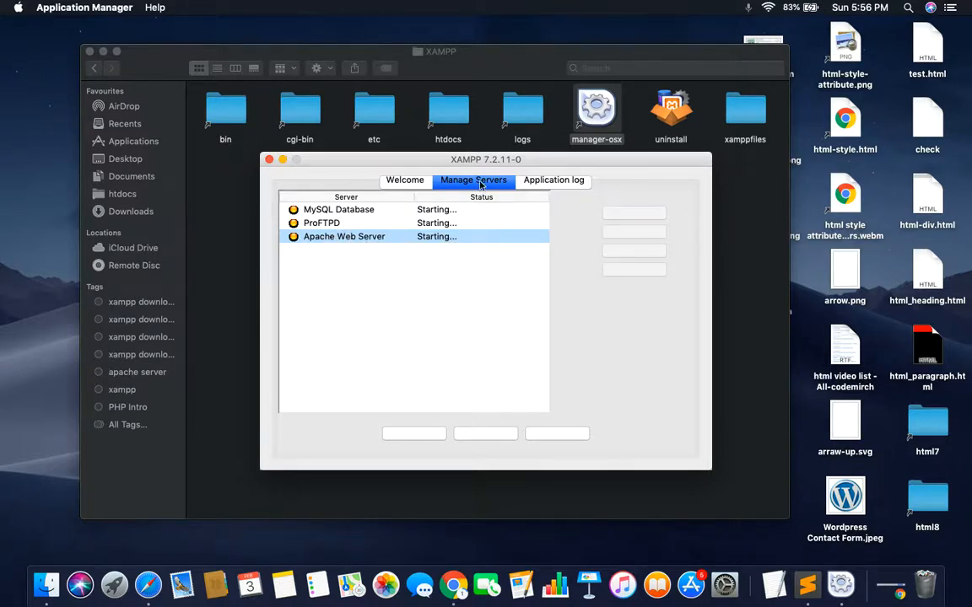
click(269, 161)
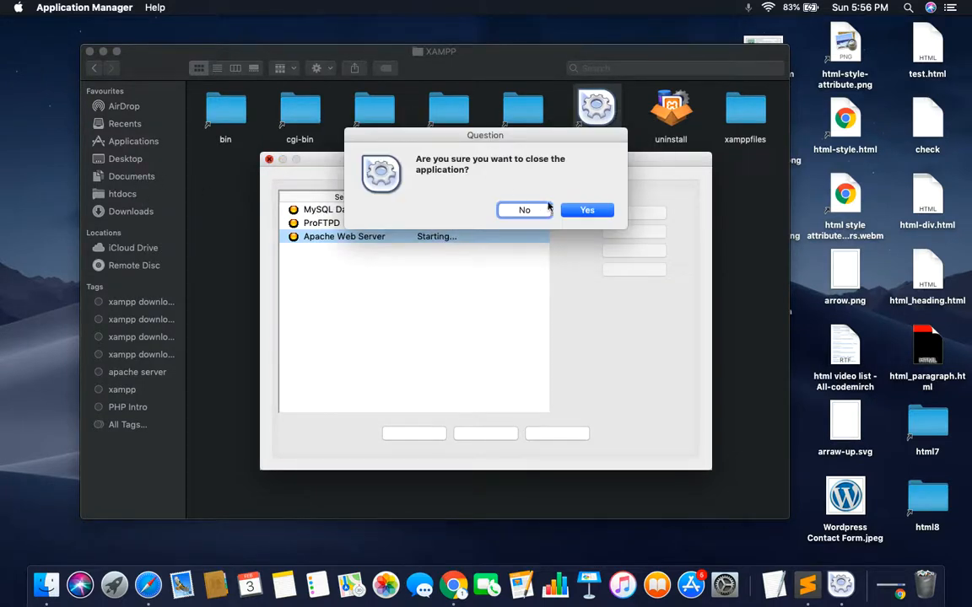
click(526, 210)
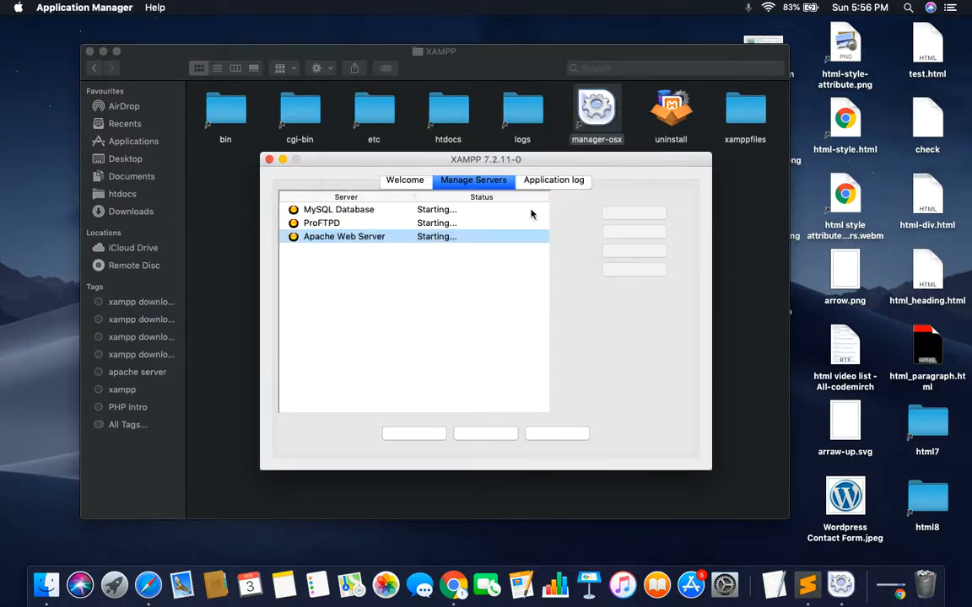
click(282, 161)
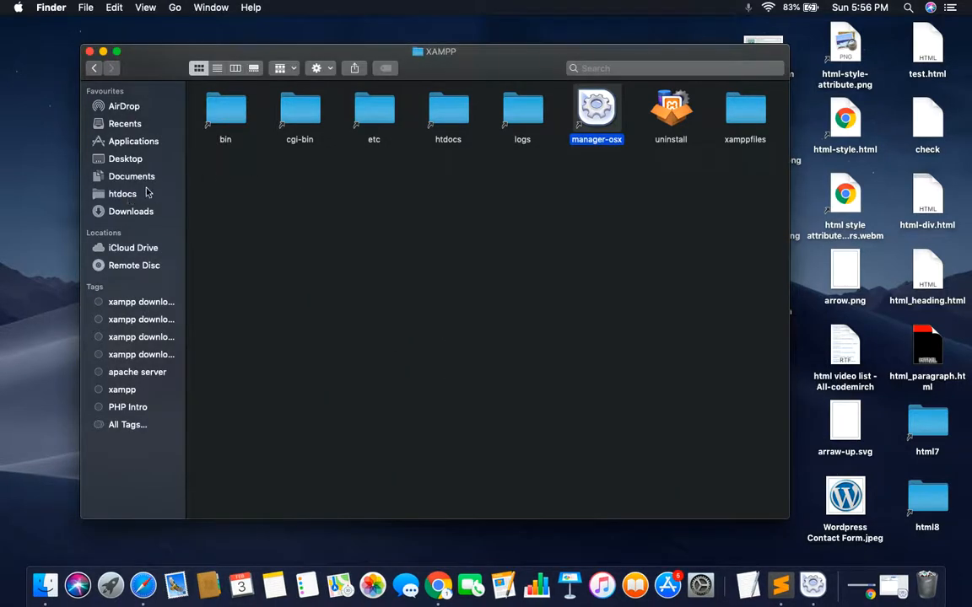
Open the htdocs folder and browse into CodeMirch and its html part-3 subfolder
click(122, 194)
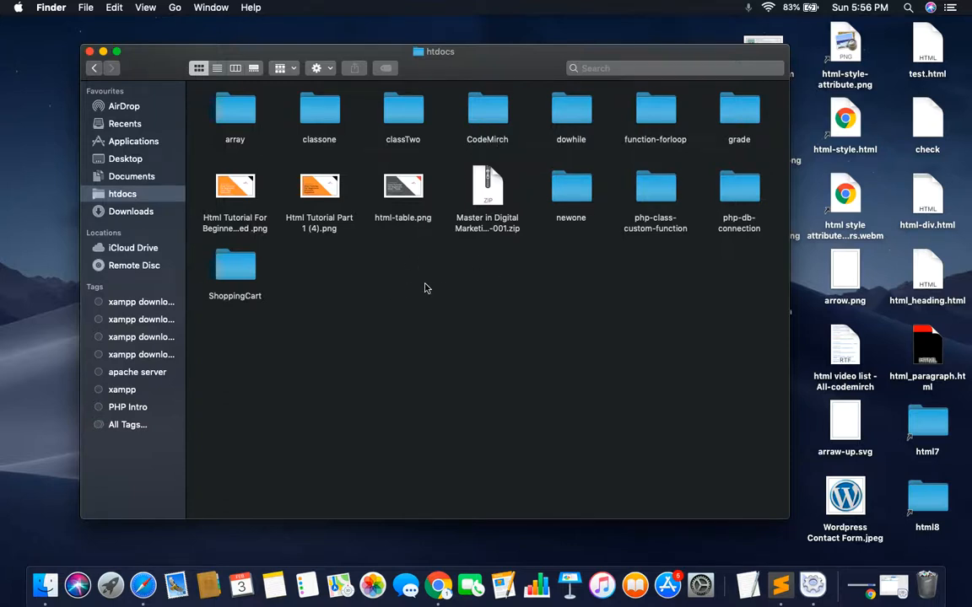
double_click(495, 111)
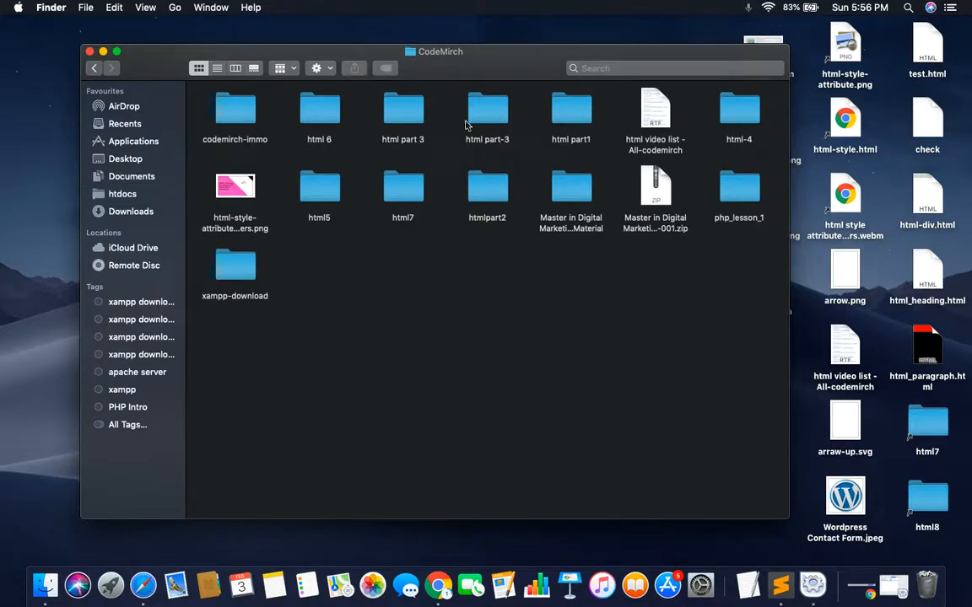
double_click(472, 121)
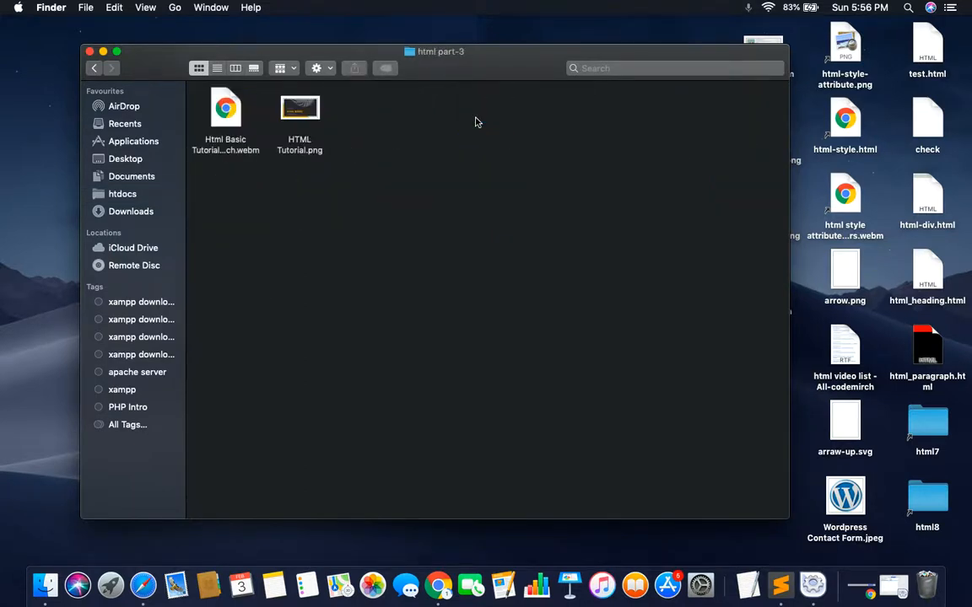
Return to htdocs and open the php_lesson_1 folder inside CodeMirch to view its project files
click(121, 196)
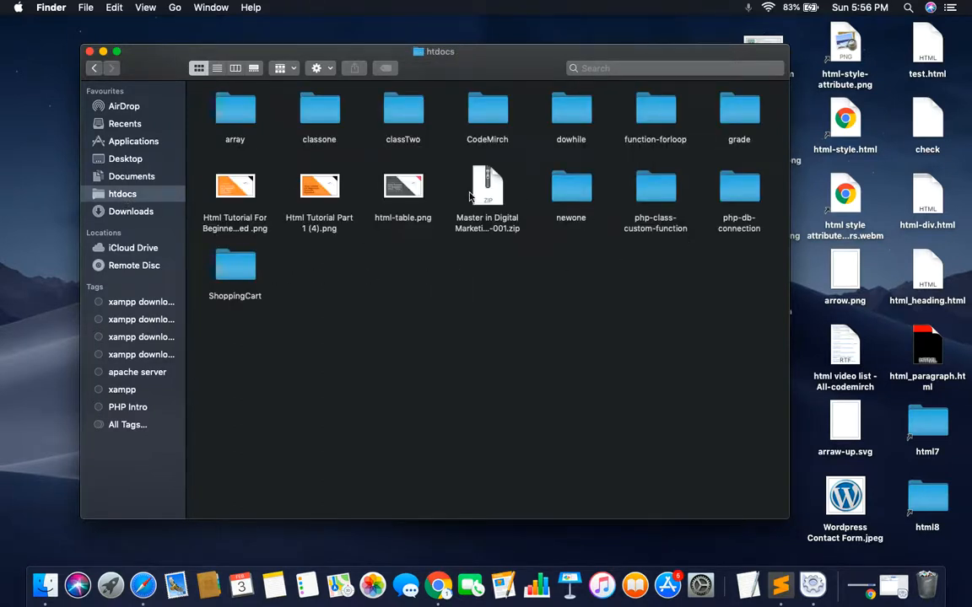
double_click(477, 111)
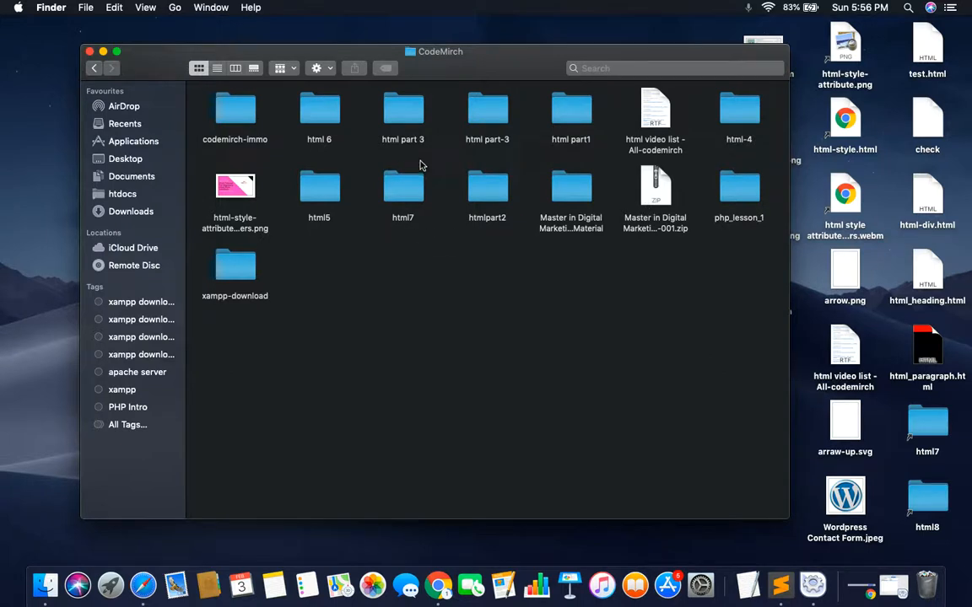
click(740, 193)
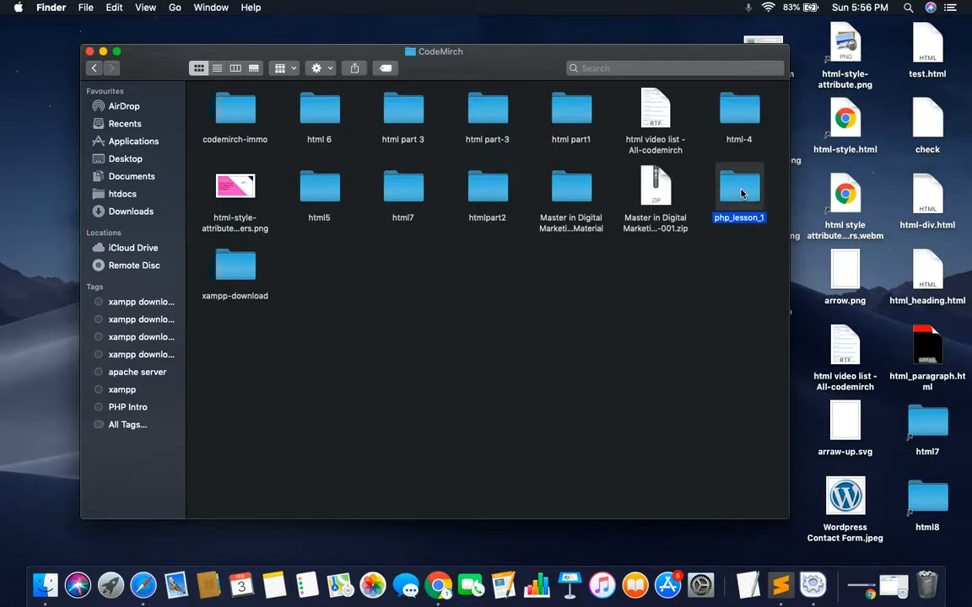
double_click(741, 192)
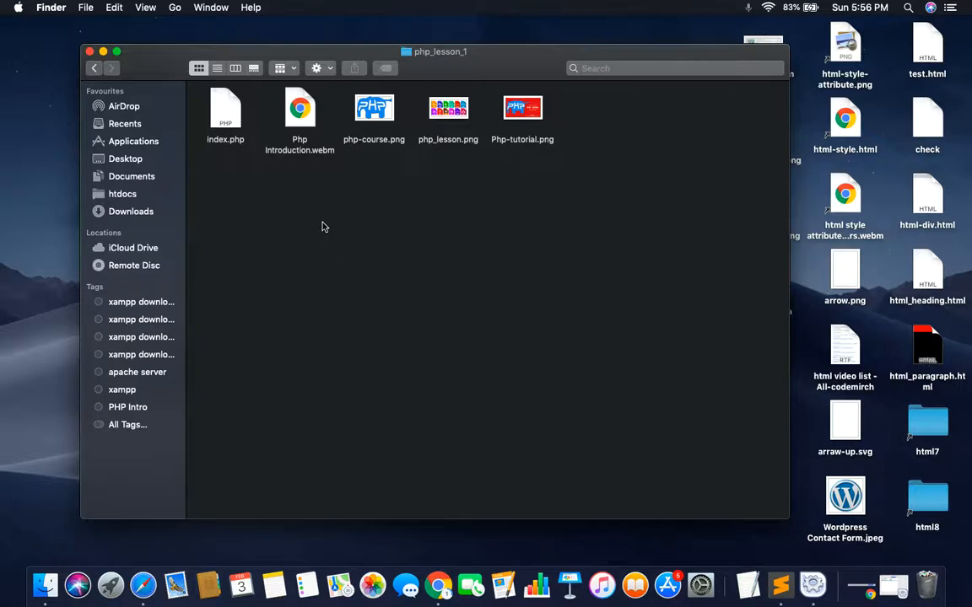
Switch to Chrome and enter the address localhost/foldername in a new tab without loading it
click(430, 582)
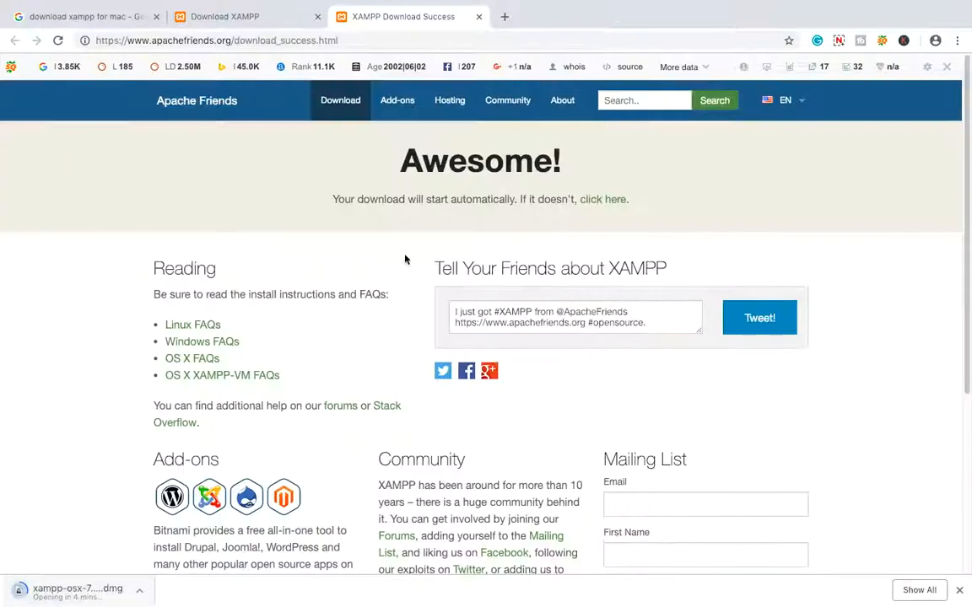
click(499, 17)
text(lo)
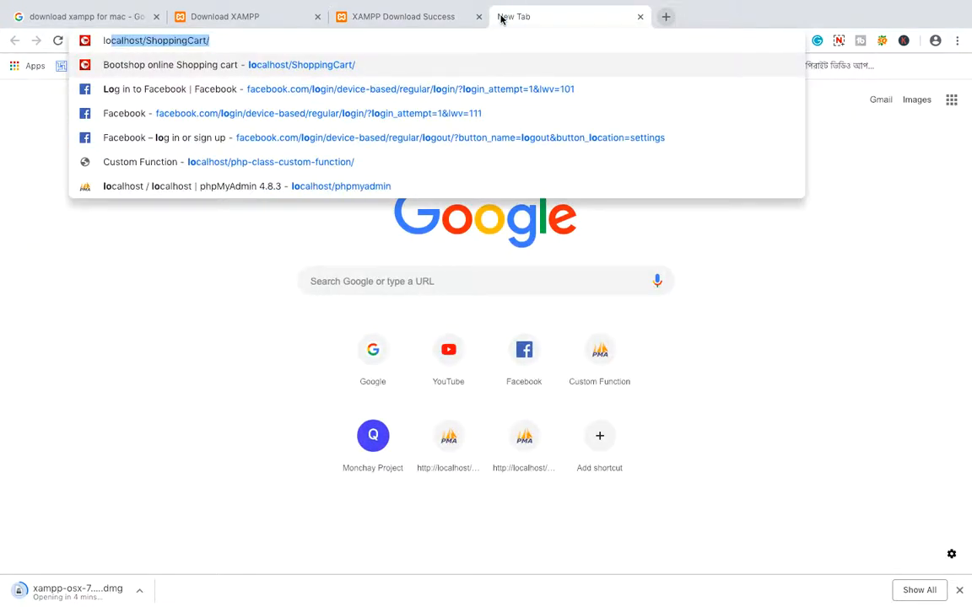
key(Right)
key(BackSpace)
key(BackSpace)
key(BackSpace)
key(BackSpace)
key(BackSpace)
key(BackSpace)
key(BackSpace)
key(BackSpace)
key(BackSpace)
key(BackSpace)
key(BackSpace)
key(BackSpace)
key(BackSpace)
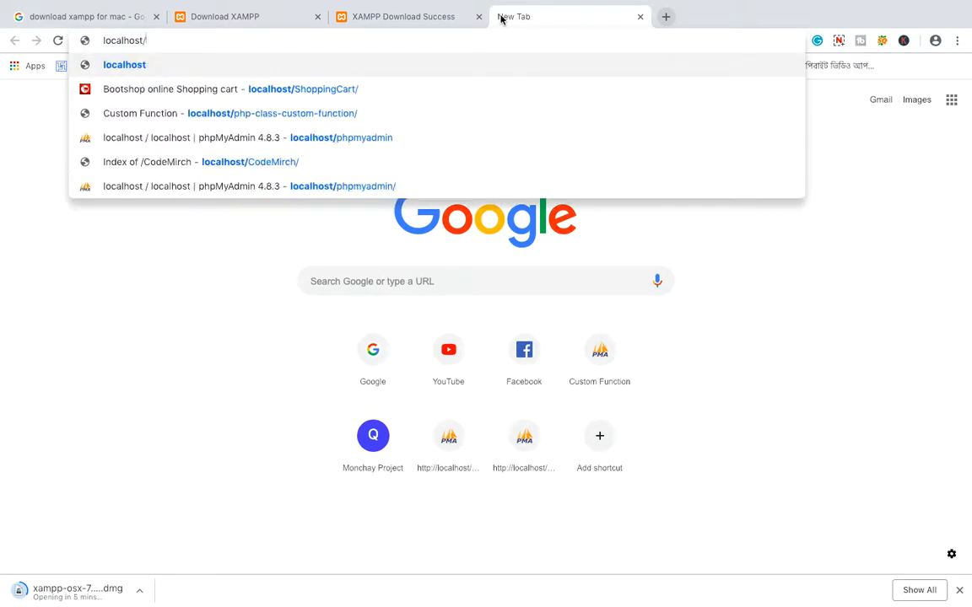
text(fol)
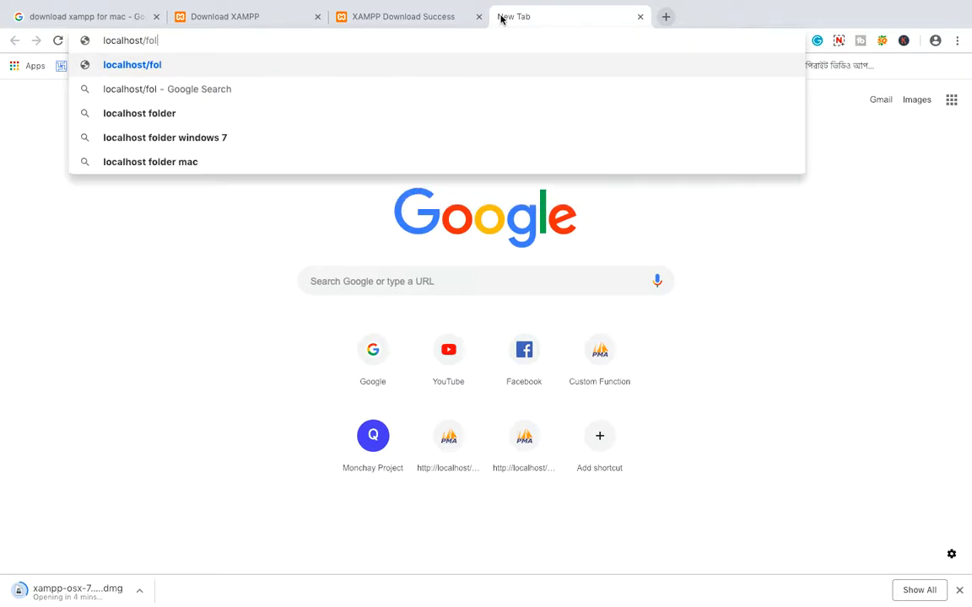
text(dern)
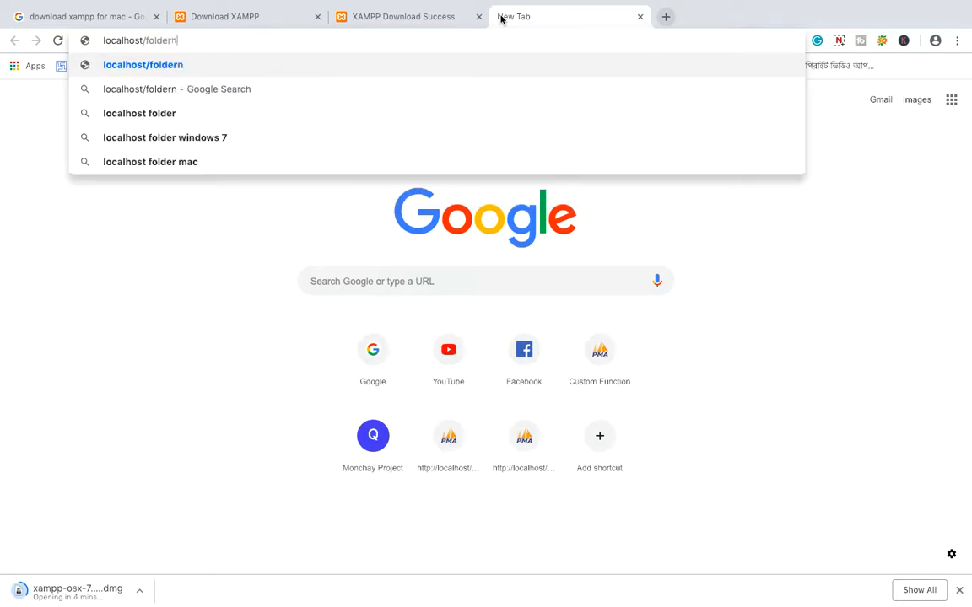
text(ame)
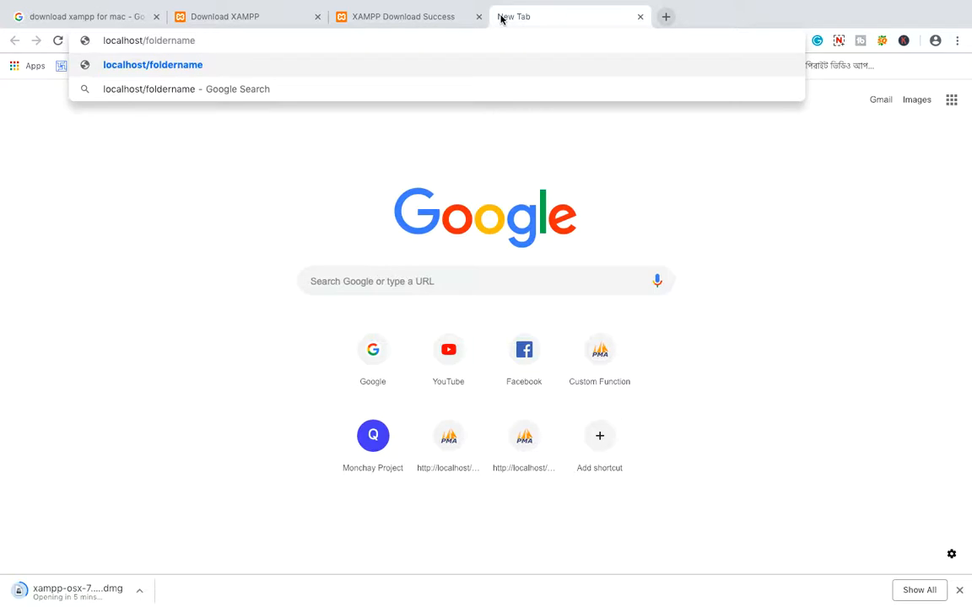
click(414, 18)
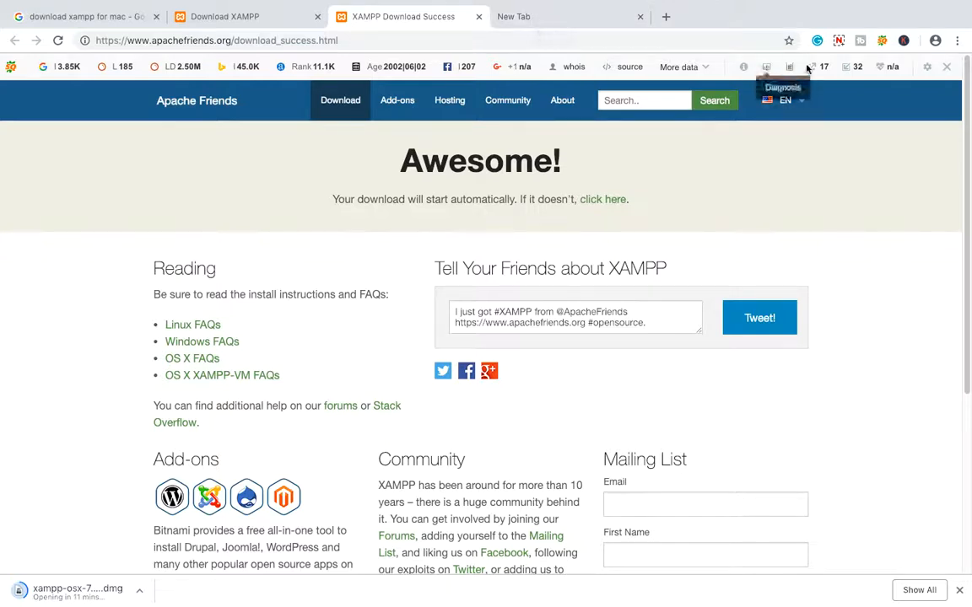
click(839, 42)
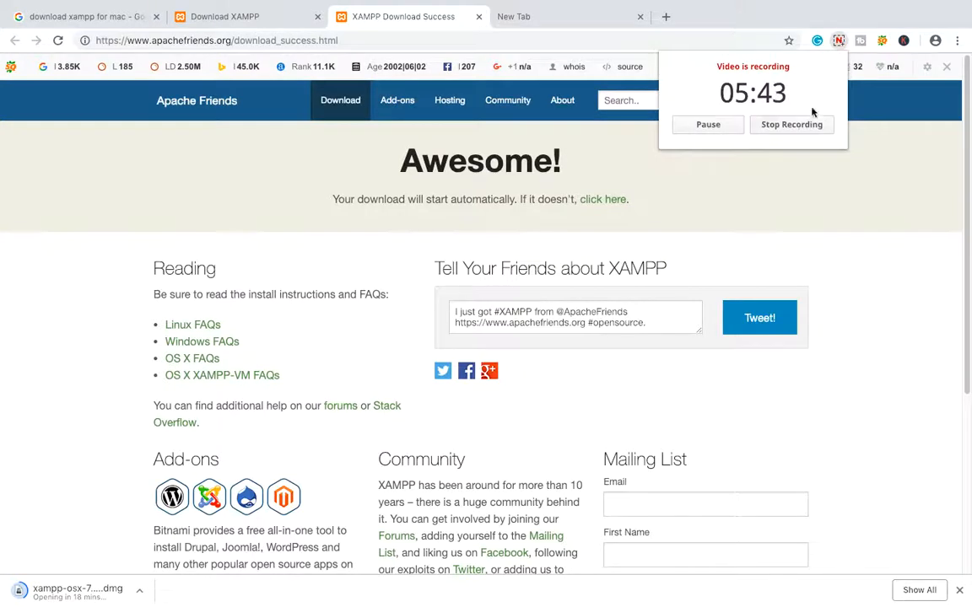